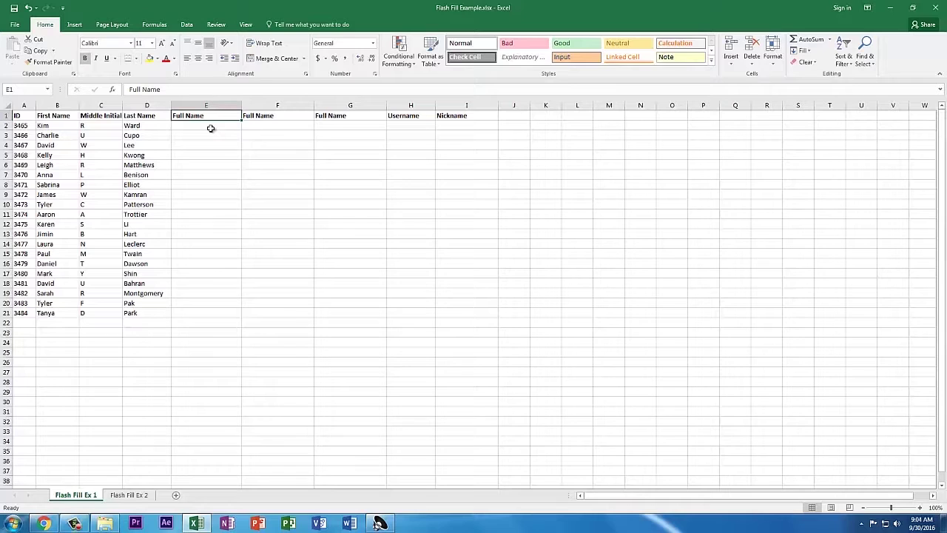
- Enter the first two people's full names with dotted middle initials in E2 and E3, accepting the Flash Fill suggestion for the column
{"action": "left_click", "coordinate": [211, 129]}
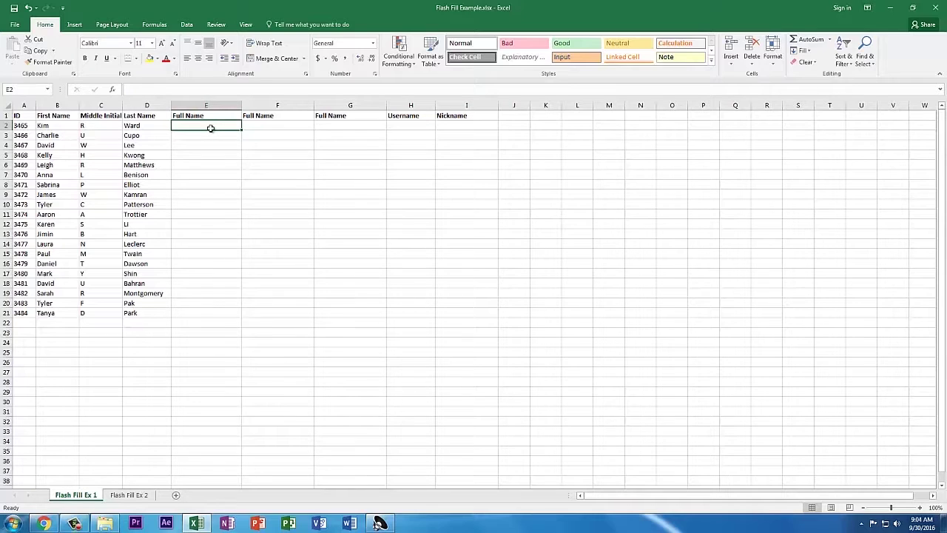
{"action": "type", "text": "Ki"}
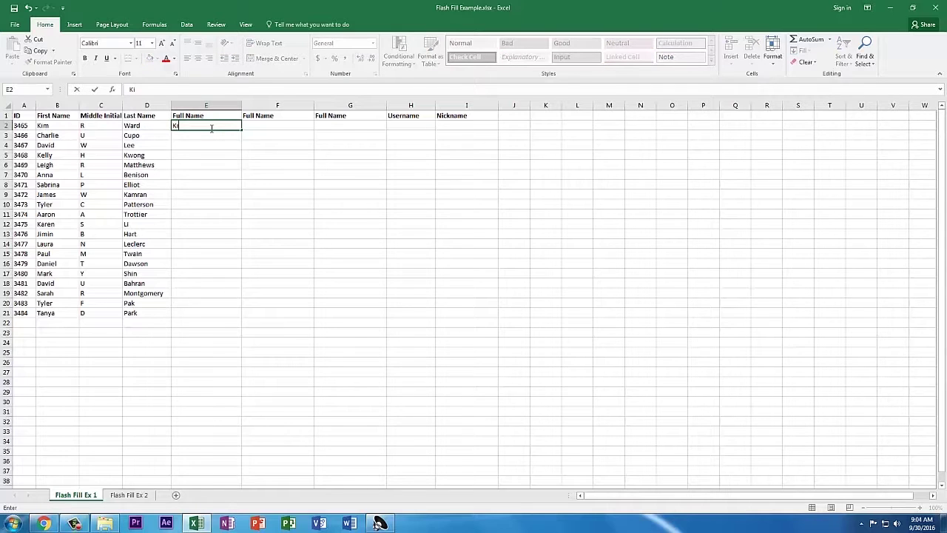
{"action": "type", "text": "m R. Ward"}
{"action": "key", "text": "Return"}
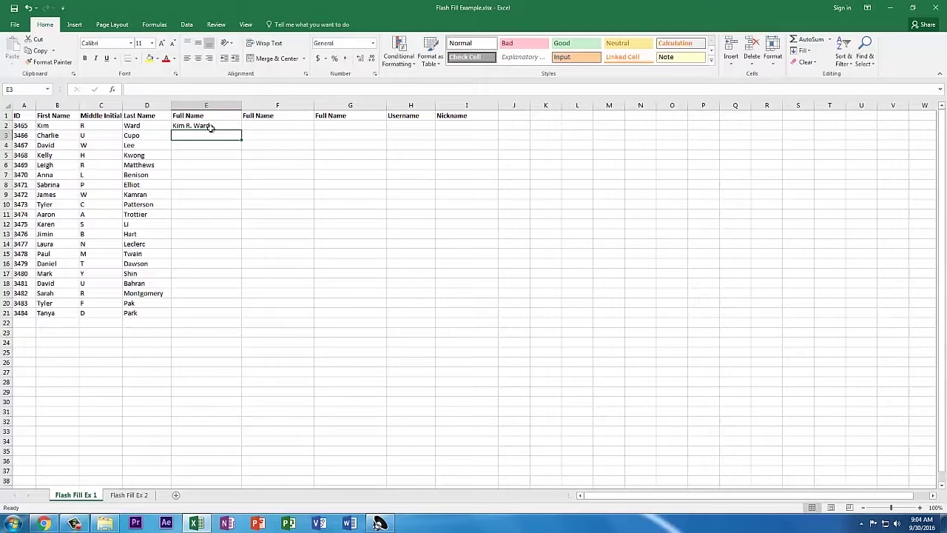
{"action": "type", "text": "Charlie U. Cupo"}
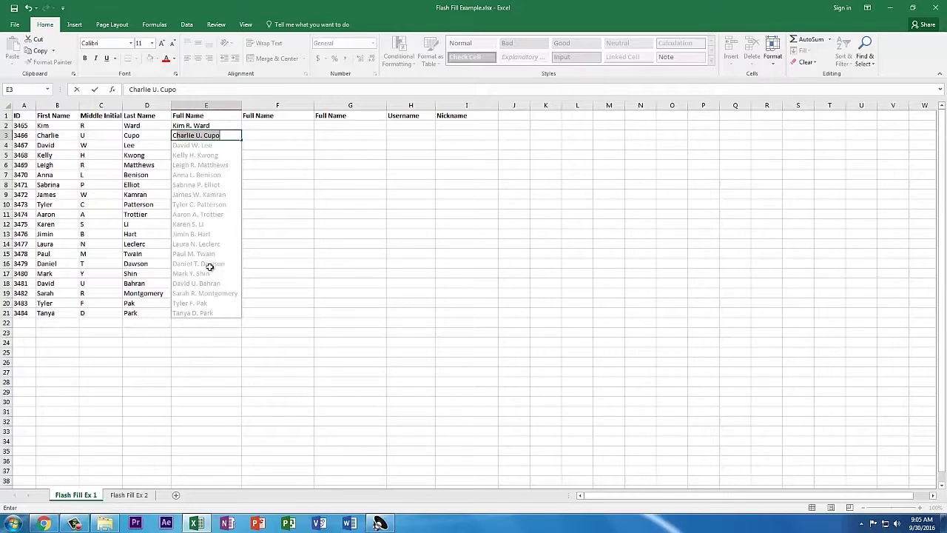
{"action": "key", "text": "Return"}
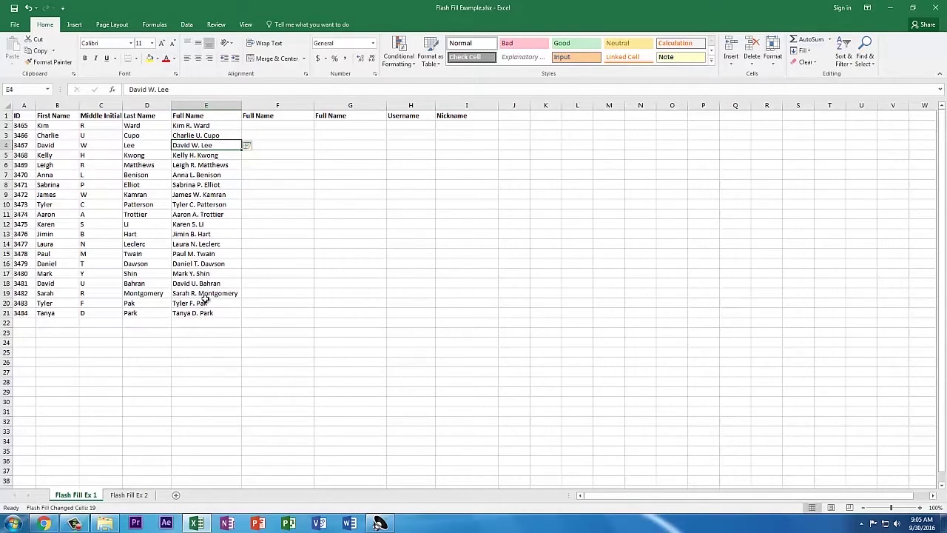
- Enter the first person's full name with dotted middle initial in F2, fill down to F21, and change the fill option to Flash Fill
{"action": "left_click", "coordinate": [276, 125]}
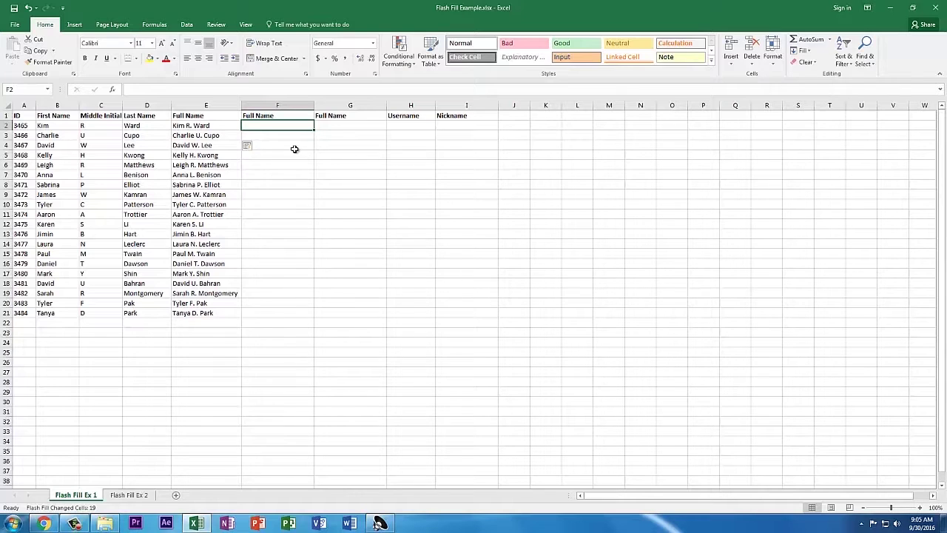
{"action": "type", "text": "Kim R. Wa"}
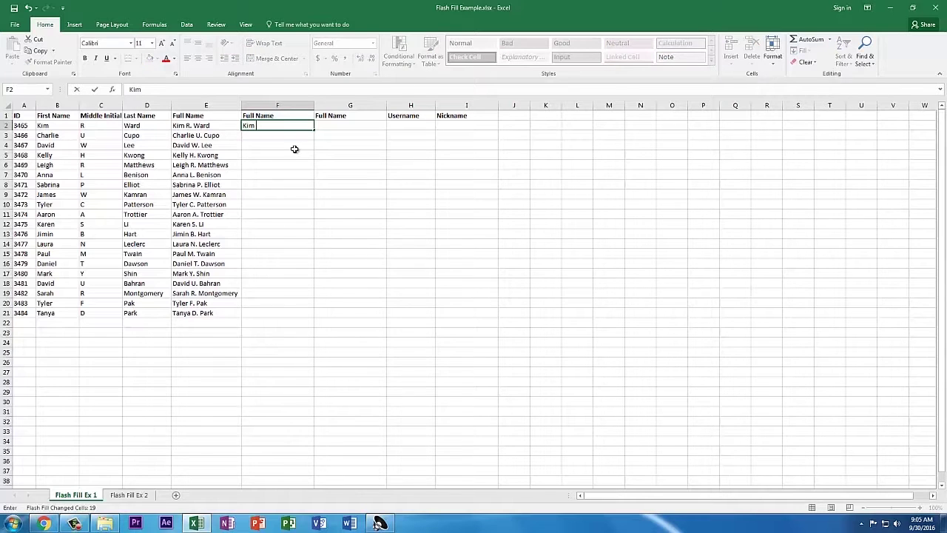
{"action": "type", "text": "rd"}
{"action": "left_click_drag", "start_coordinate": [314, 130], "coordinate": [313, 313]}
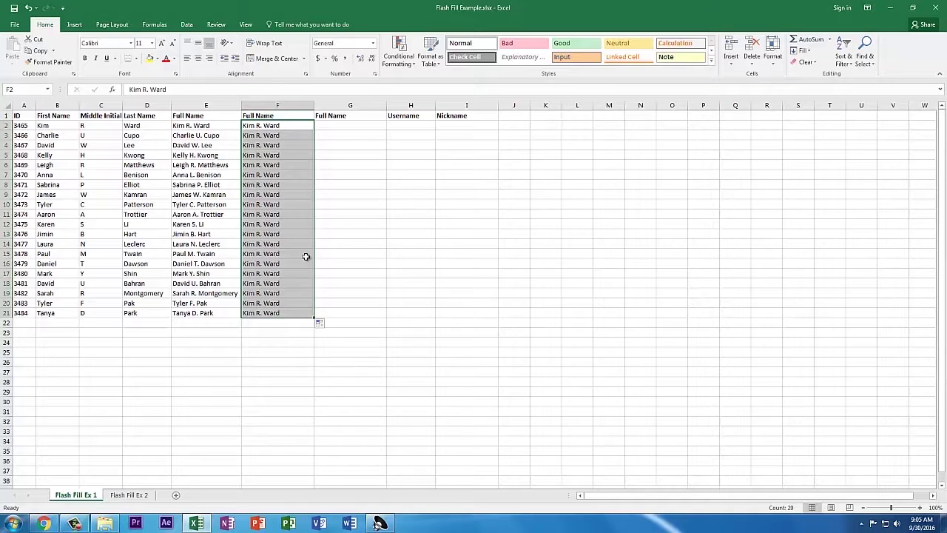
{"action": "left_click", "coordinate": [324, 324]}
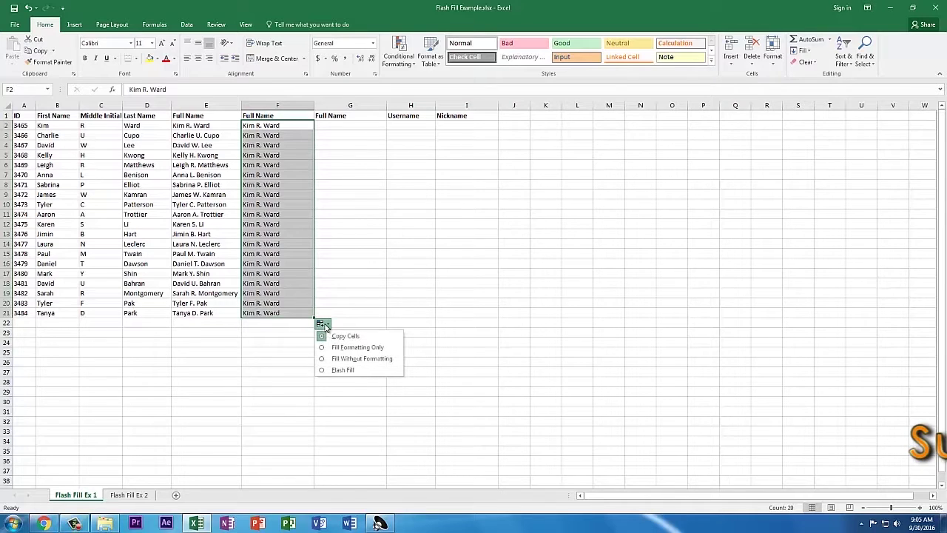
{"action": "left_click", "coordinate": [330, 370]}
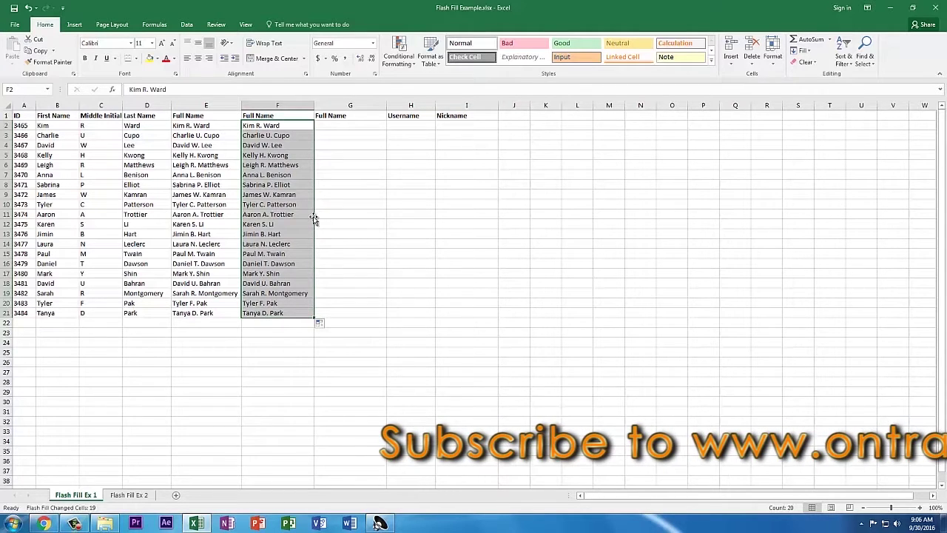
- Enter the first person's full name with dotted middle initial in G2 and run the Flash Fill command from that cell
{"action": "left_click", "coordinate": [356, 125]}
{"action": "type", "text": "Kim"}
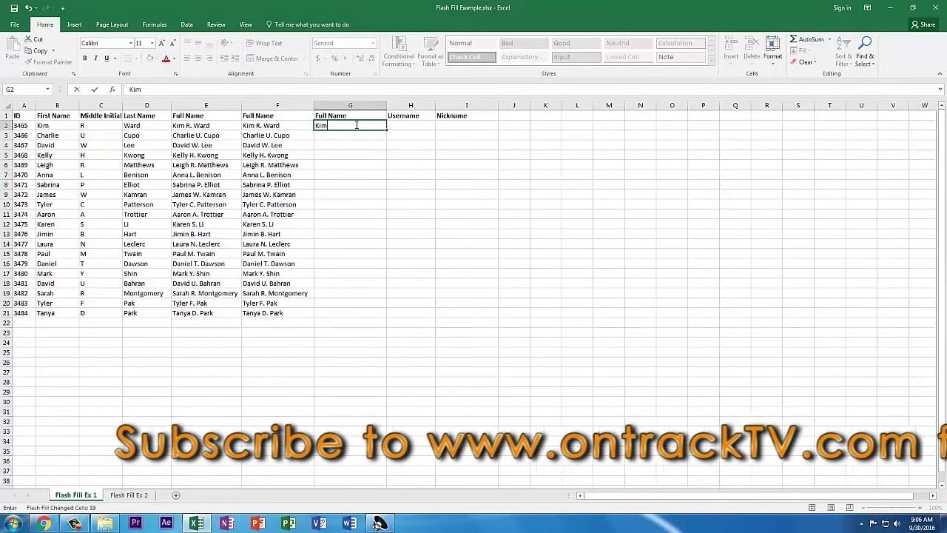
{"action": "type", "text": " R. W"}
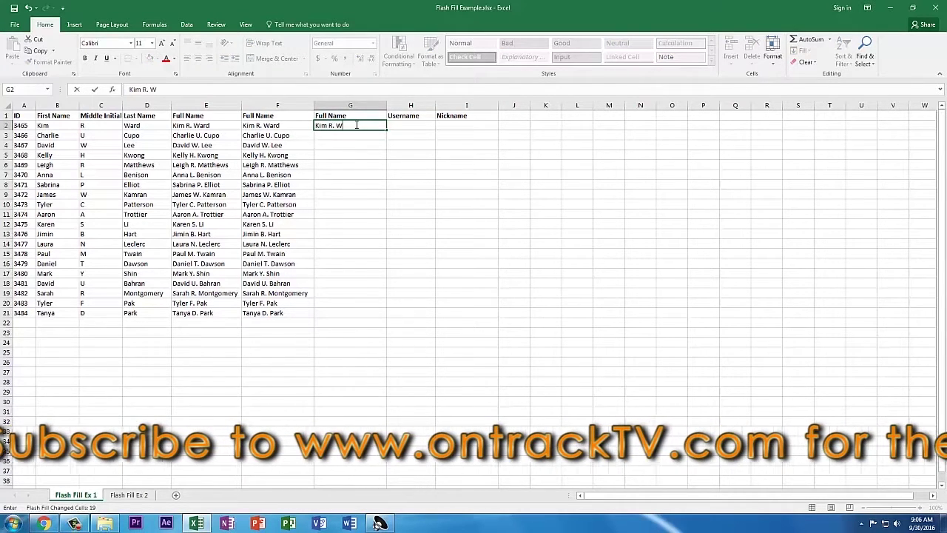
{"action": "type", "text": "ard"}
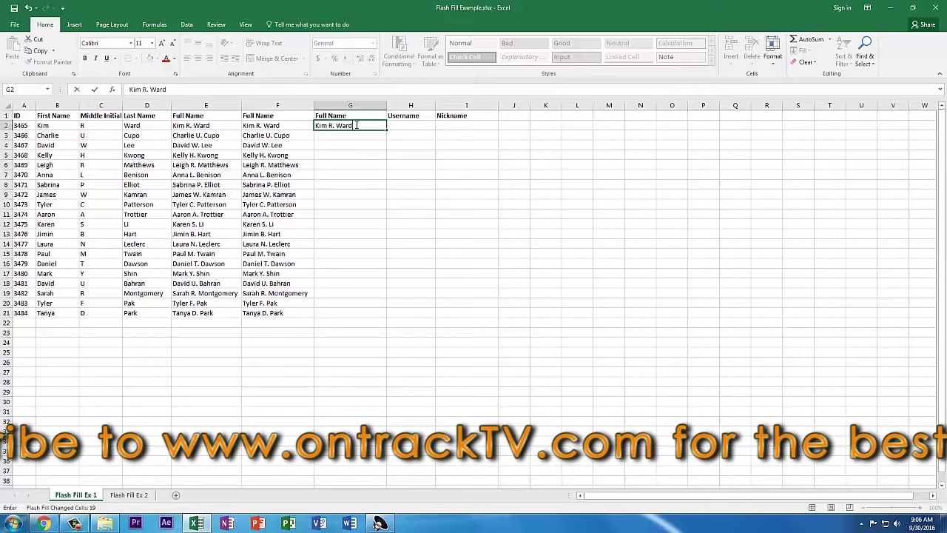
{"action": "key", "text": "Return"}
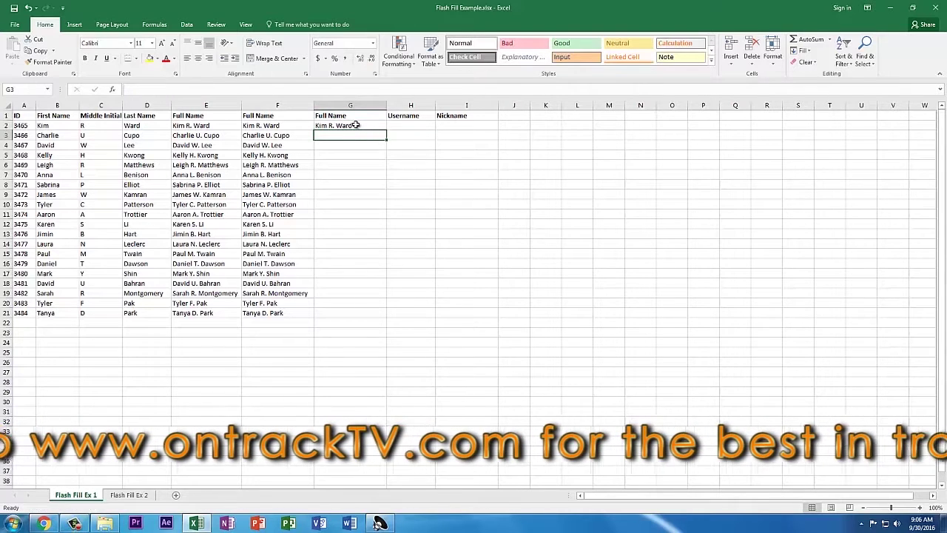
{"action": "left_click", "coordinate": [332, 126]}
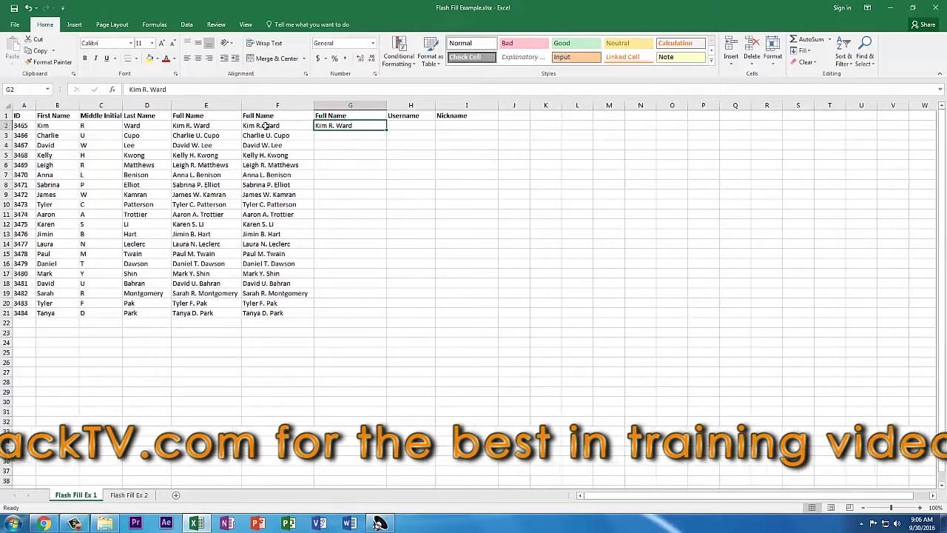
{"action": "left_click", "coordinate": [186, 24]}
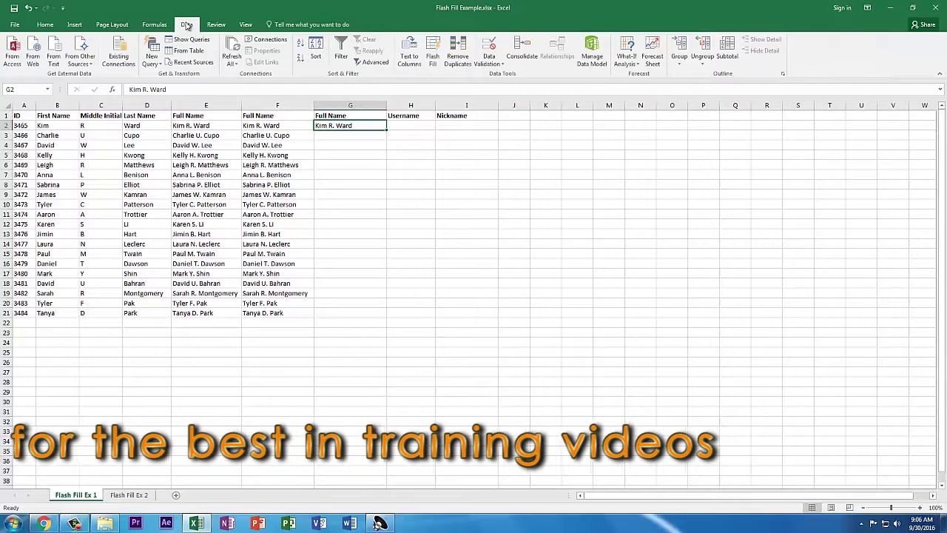
{"action": "left_click", "coordinate": [433, 61]}
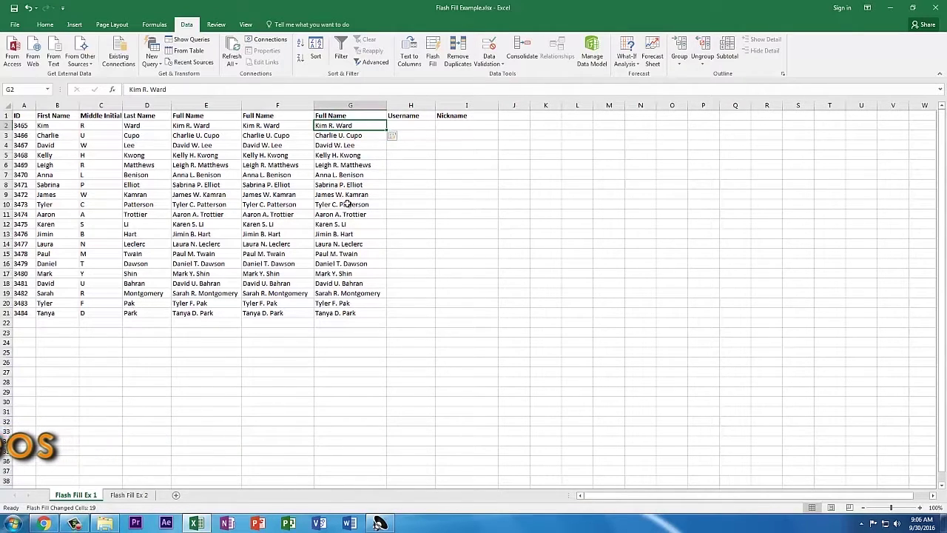
- Enter usernames combining ID, hyphen and three initials in H2 and H3, accepting the Flash Fill suggestion for the Username column
{"action": "left_click", "coordinate": [416, 126]}
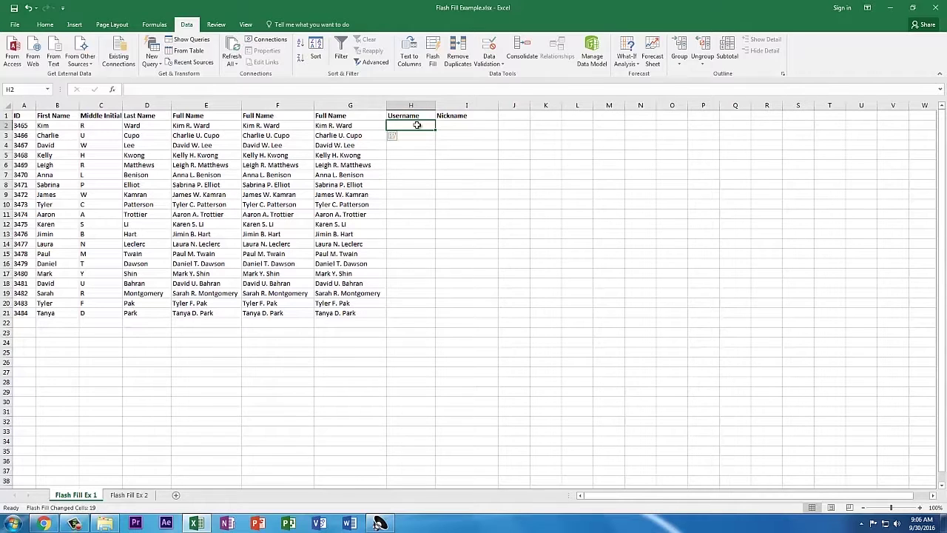
{"action": "type", "text": "3"}
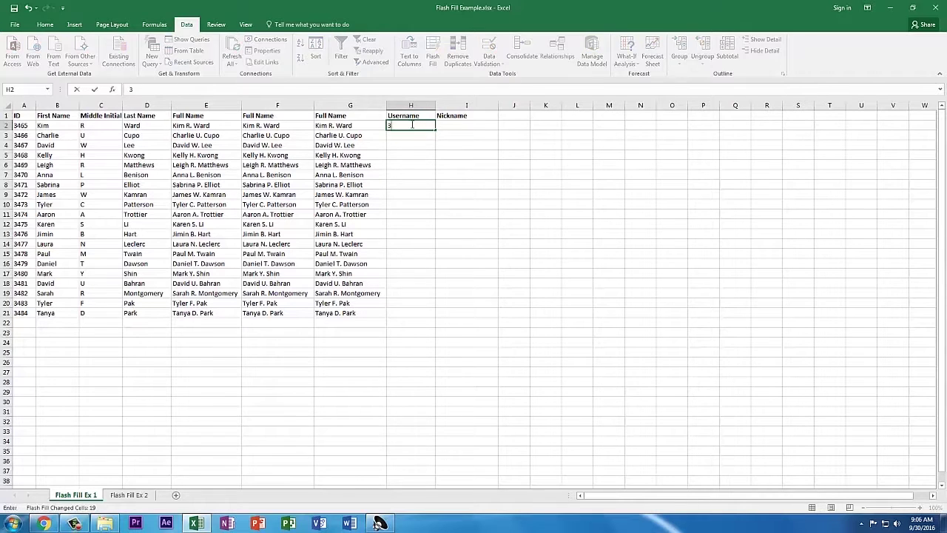
{"action": "type", "text": "465-KRW"}
{"action": "key", "text": "Return"}
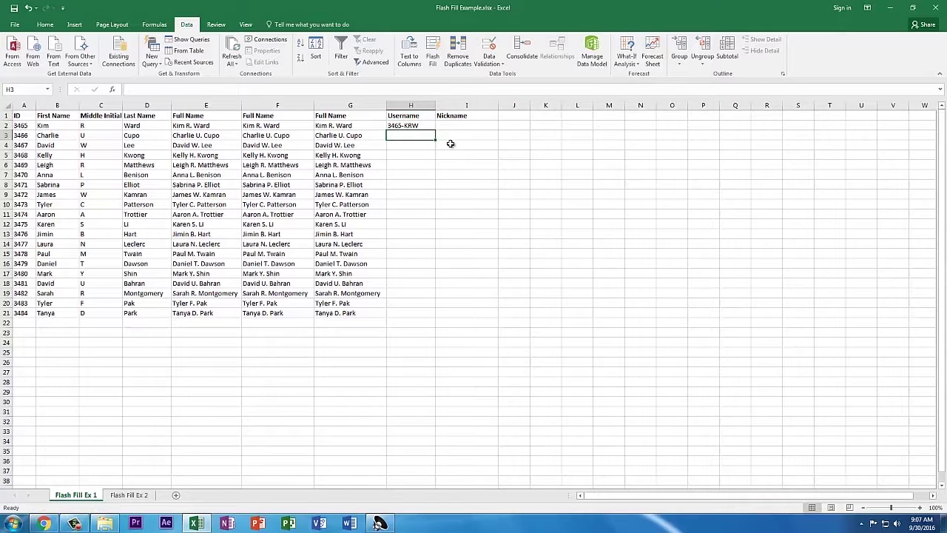
{"action": "type", "text": "3466-CUC"}
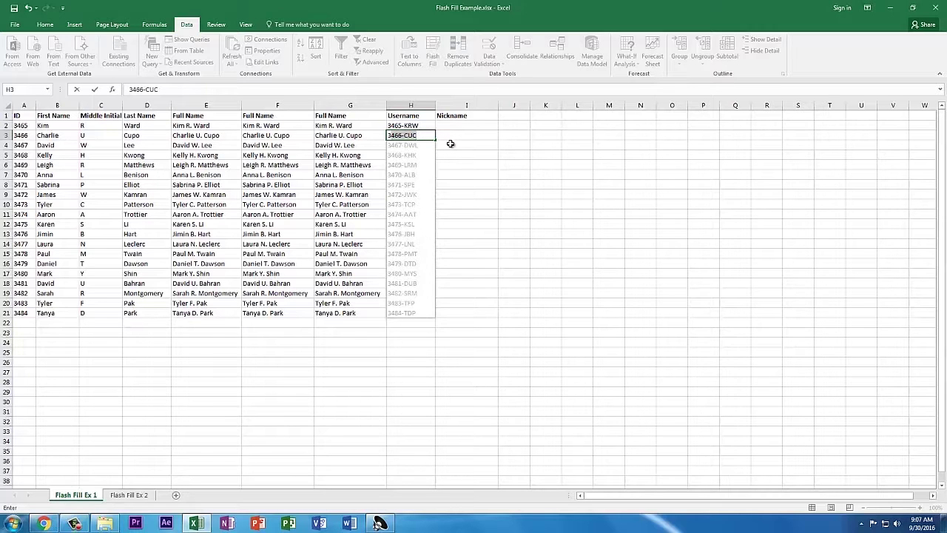
{"action": "key", "text": "Return"}
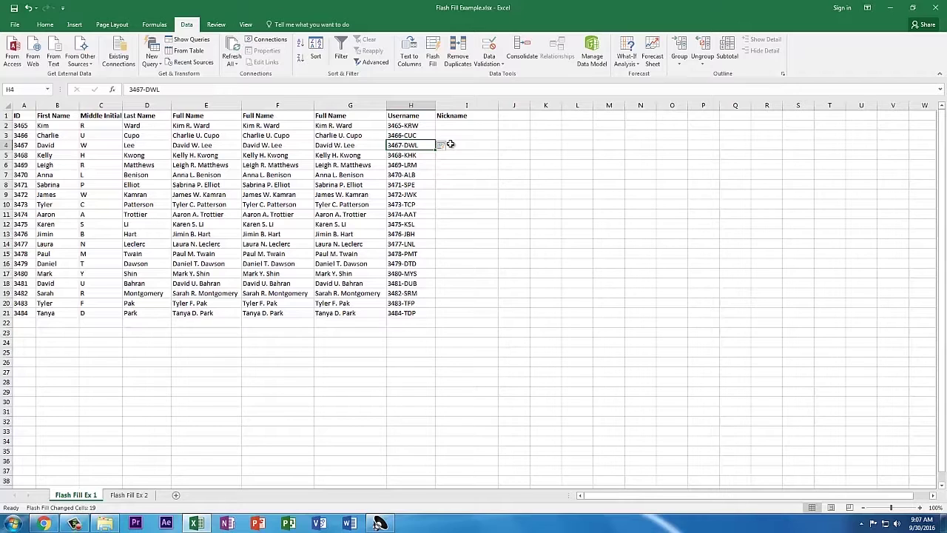
- Enter nicknames for the first two people in I2 and I3, overriding the Flash Fill suggestion in the Nickname column
{"action": "left_click", "coordinate": [456, 126]}
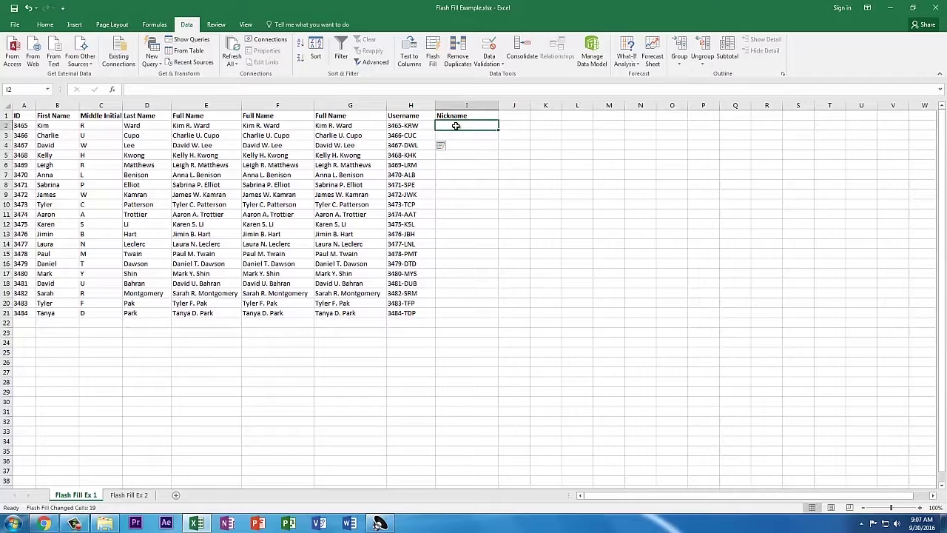
{"action": "type", "text": "Kimmuy"}
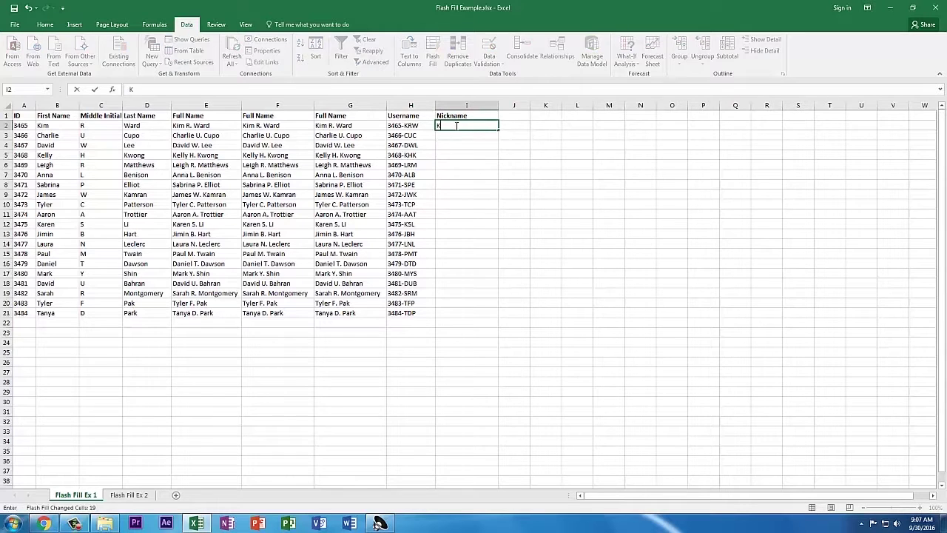
{"action": "key", "text": "BackSpace"}
{"action": "key", "text": "BackSpace"}
{"action": "type", "text": "y"}
{"action": "left_click", "coordinate": [493, 140]}
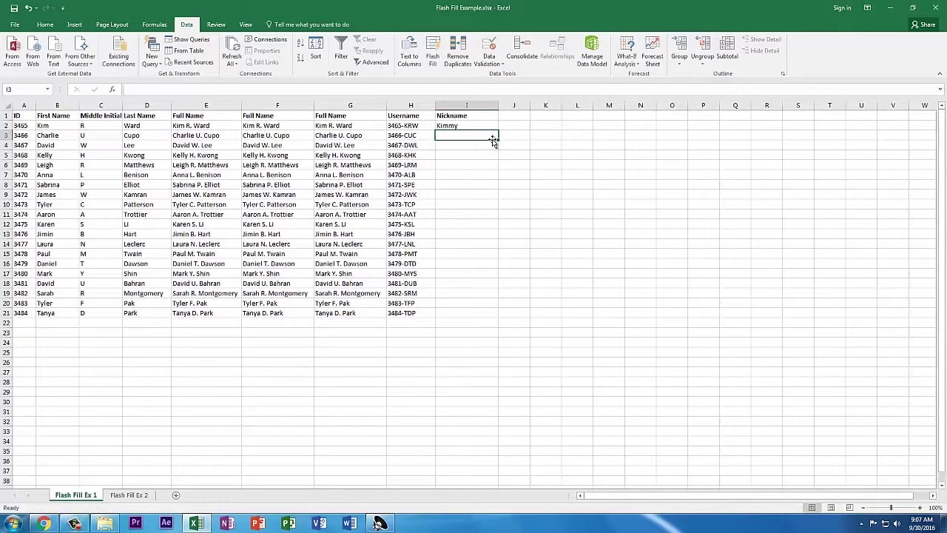
{"action": "type", "text": "Charliemy"}
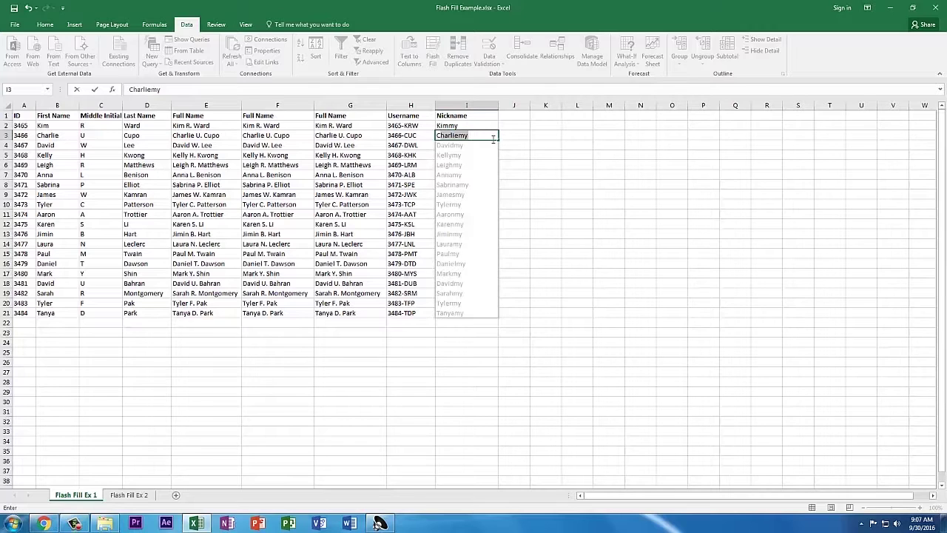
{"action": "type", "text": "h"}
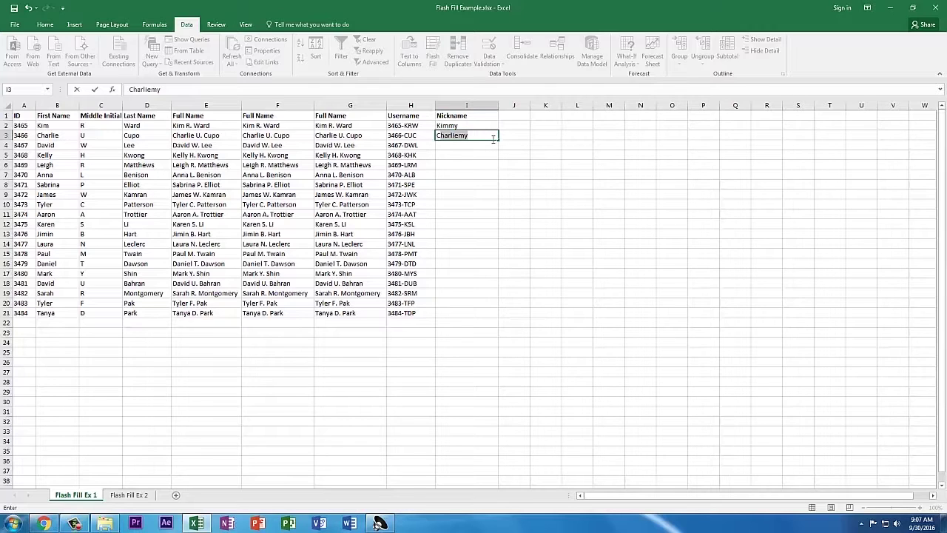
{"action": "type", "text": "ucky"}
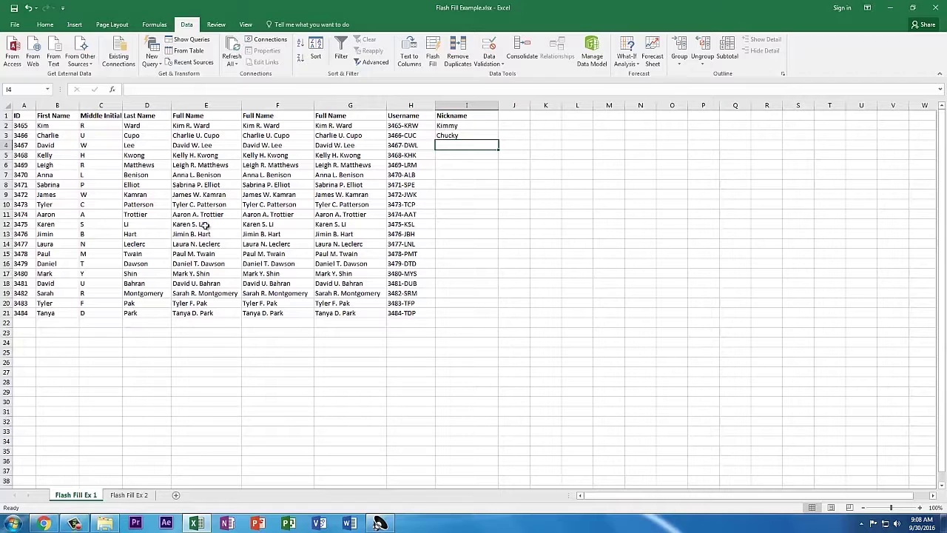
- On the Flash Fill Ex 2 sheet, enter the first two people's first names in C2 and C3, accepting Flash Fill for the column
{"action": "left_click", "coordinate": [130, 495]}
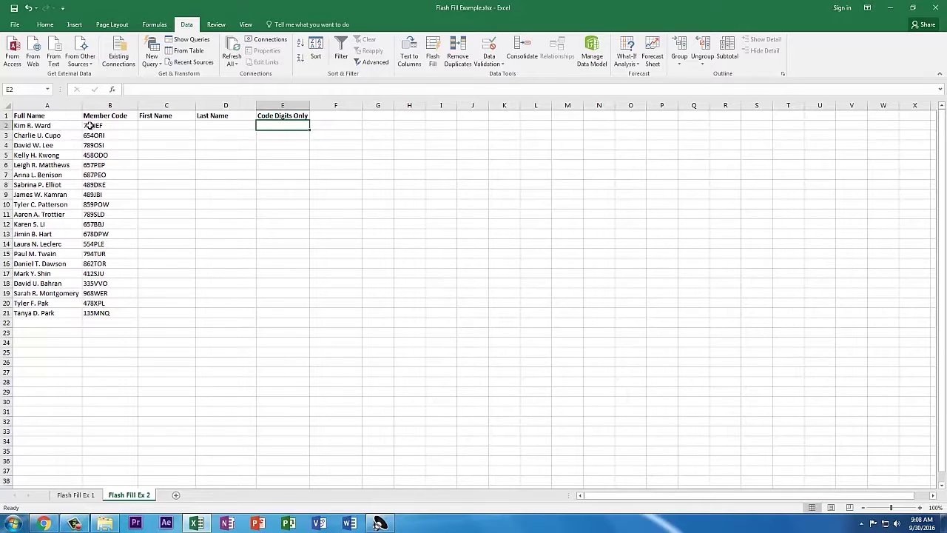
{"action": "left_click", "coordinate": [156, 124]}
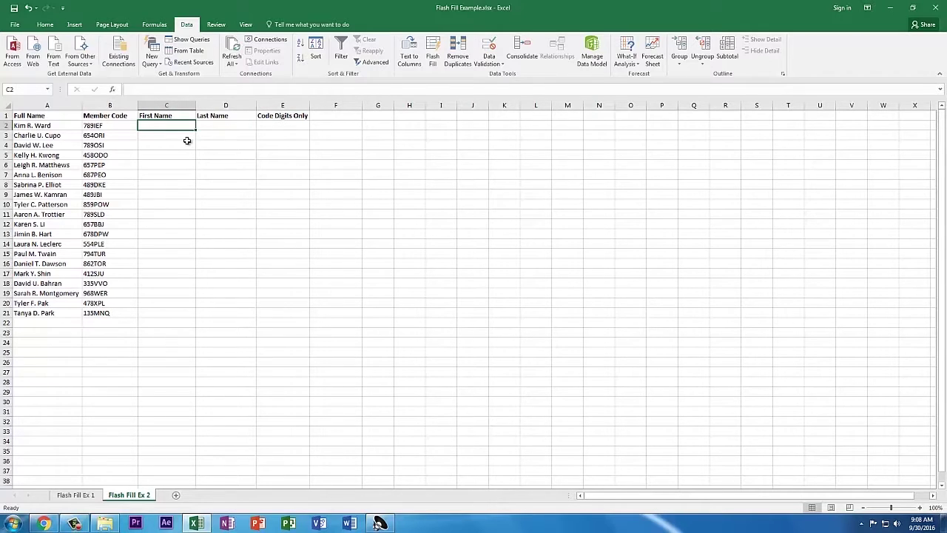
{"action": "type", "text": "Kim"}
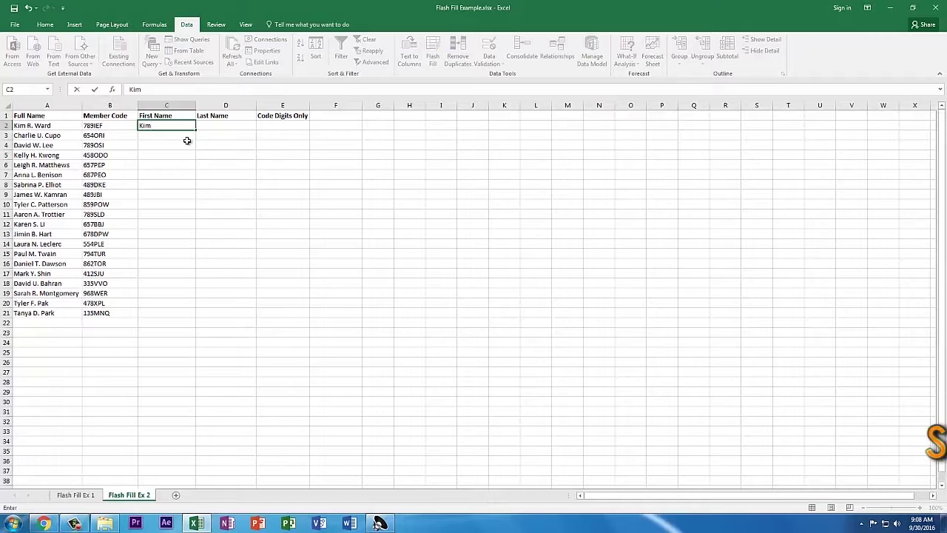
{"action": "key", "text": "Return"}
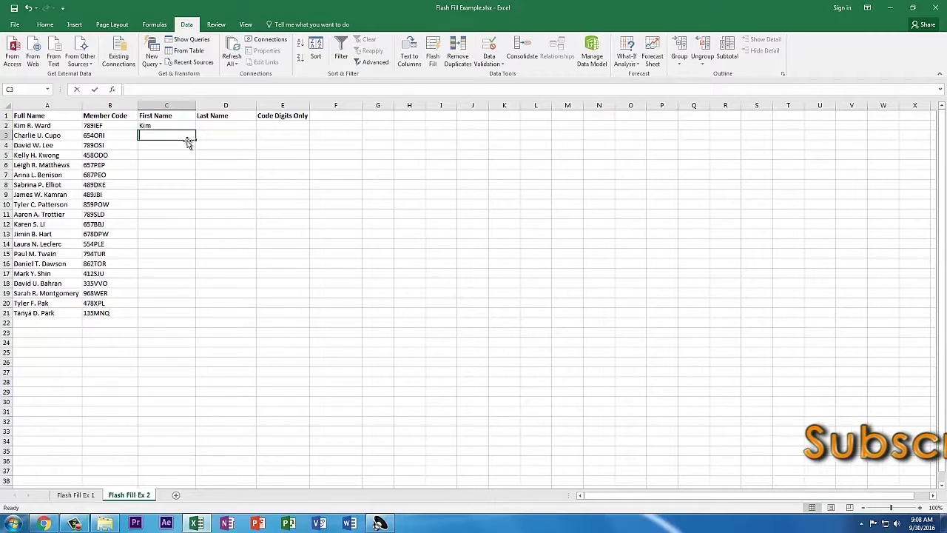
{"action": "type", "text": "Charlie"}
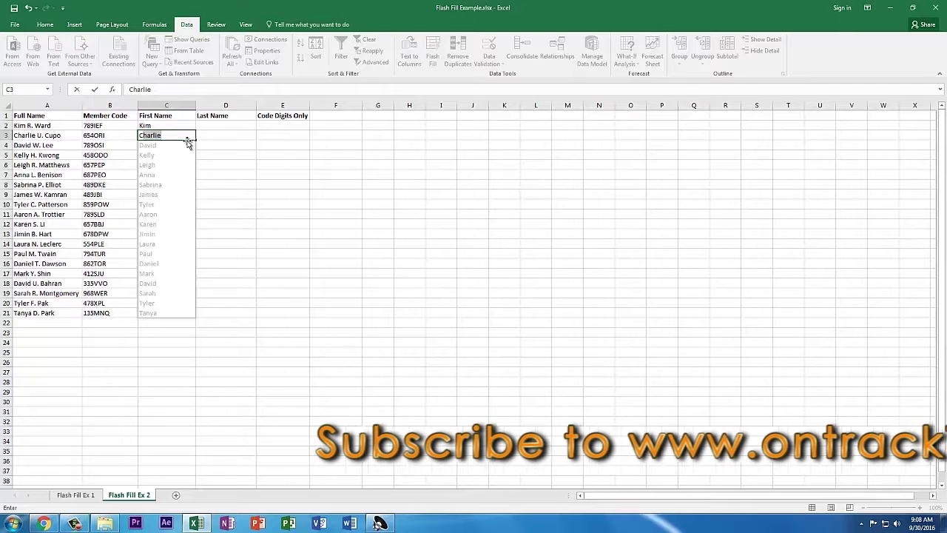
{"action": "key", "text": "Return"}
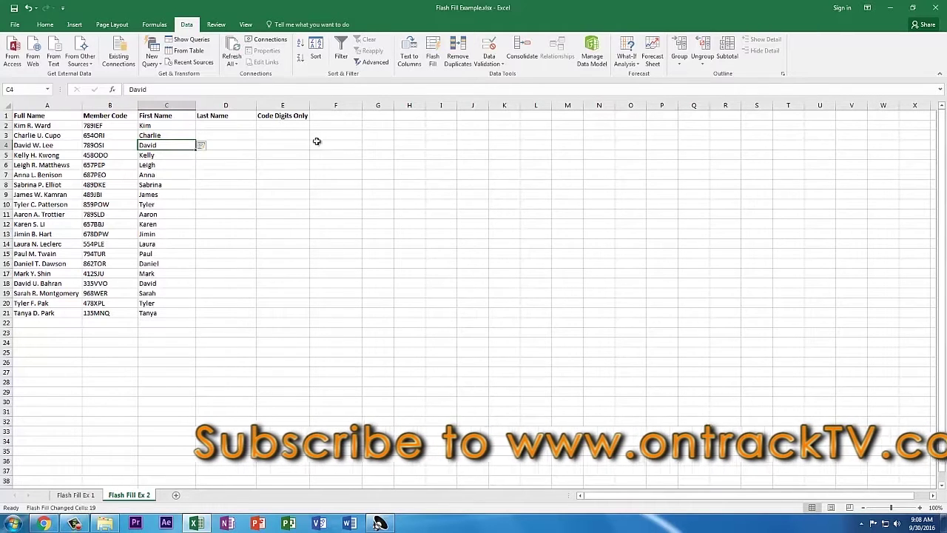
- Enter the first two people's last names in D2 and D3, accepting the Flash Fill suggestion for the Last Name column
{"action": "left_click", "coordinate": [226, 127]}
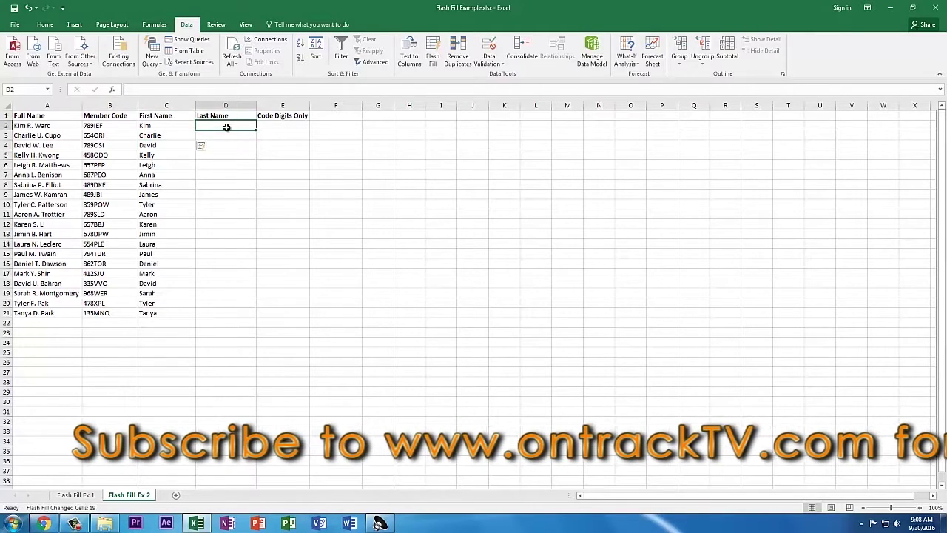
{"action": "type", "text": "Ward"}
{"action": "key", "text": "Return"}
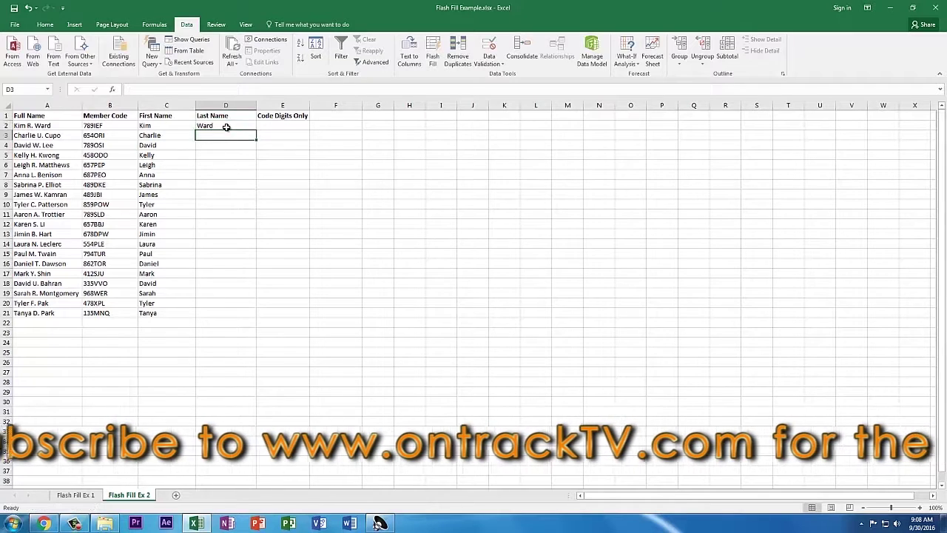
{"action": "type", "text": "Cupo"}
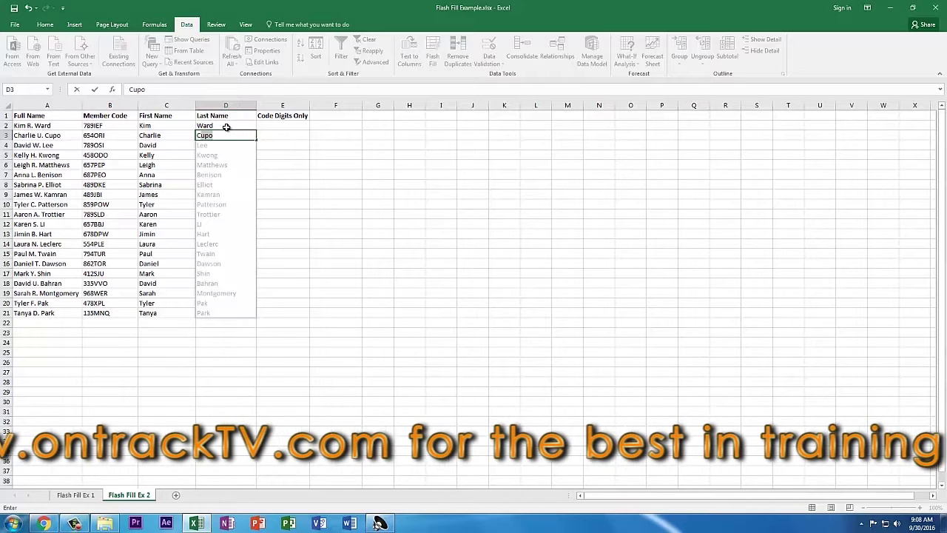
{"action": "key", "text": "Return"}
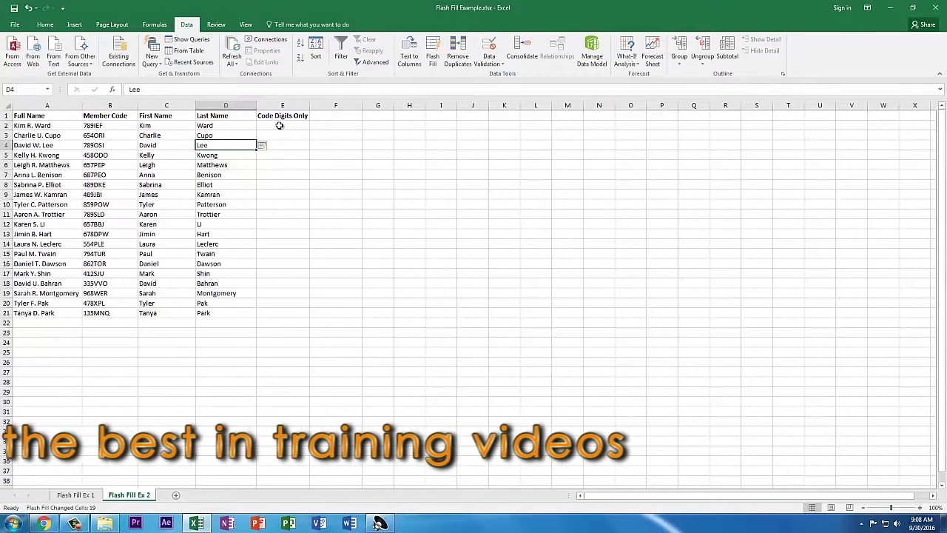
- Enter only the digits of the first two member codes in E2 and E3, accepting Flash Fill for the Code Digits Only column
{"action": "left_click", "coordinate": [282, 125]}
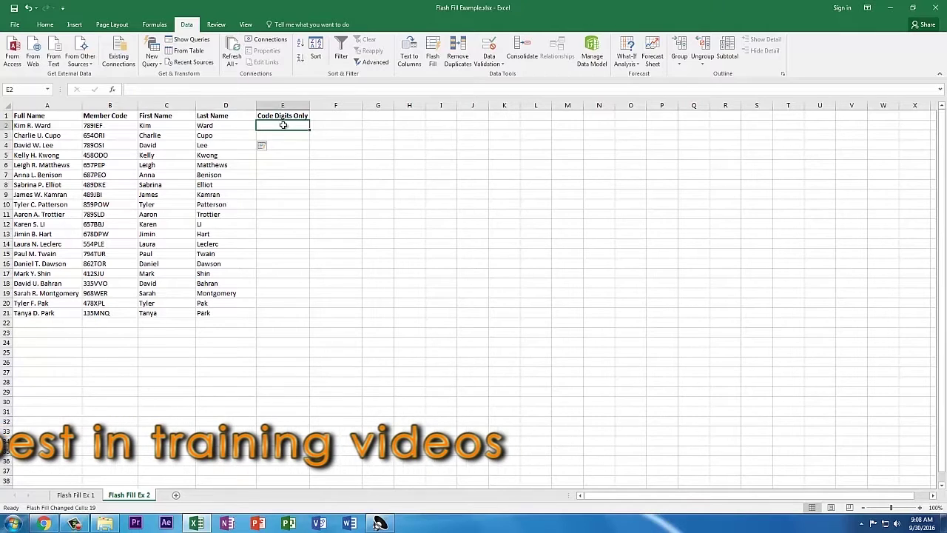
{"action": "type", "text": "789"}
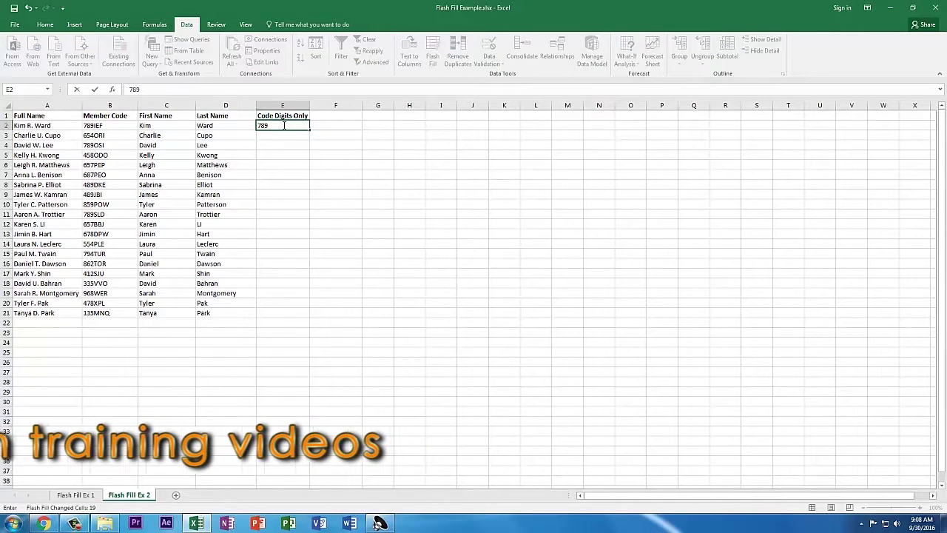
{"action": "key", "text": "Return"}
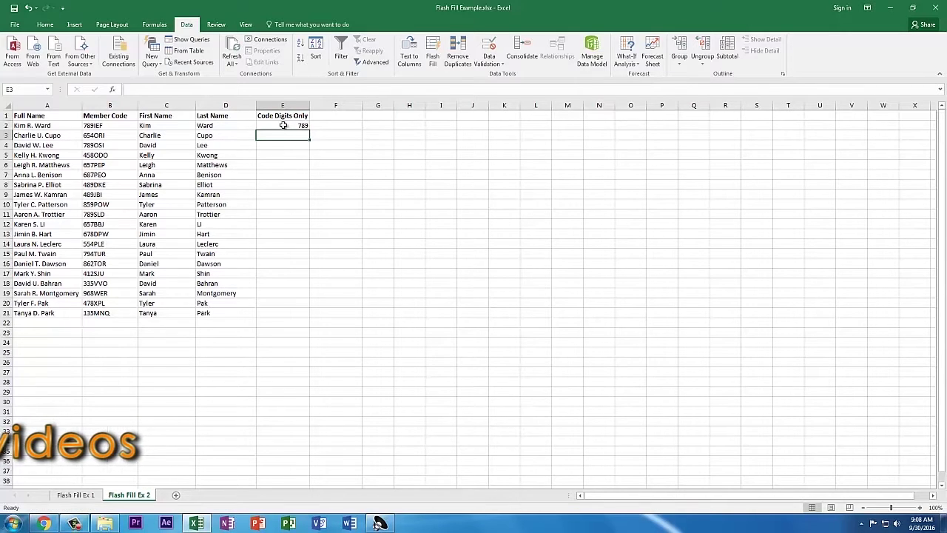
{"action": "type", "text": "654"}
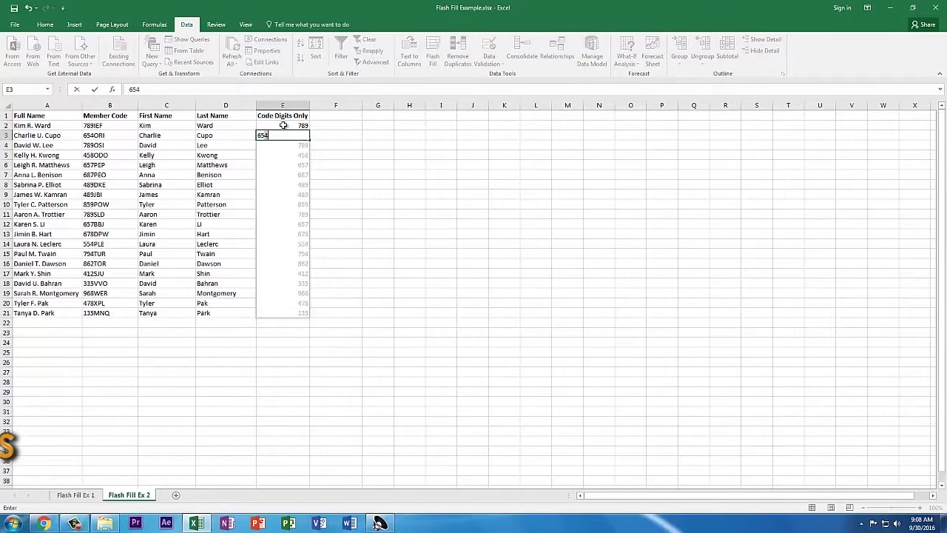
{"action": "key", "text": "Return"}
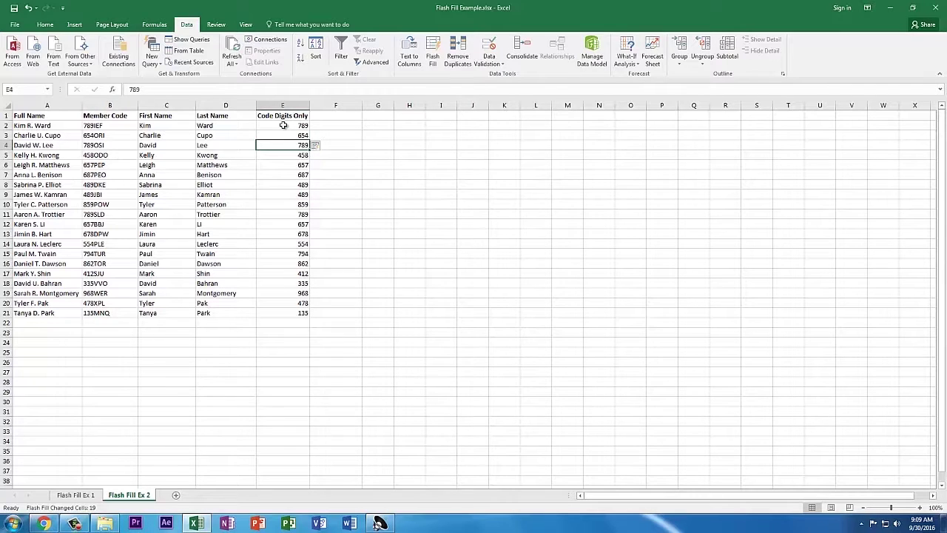